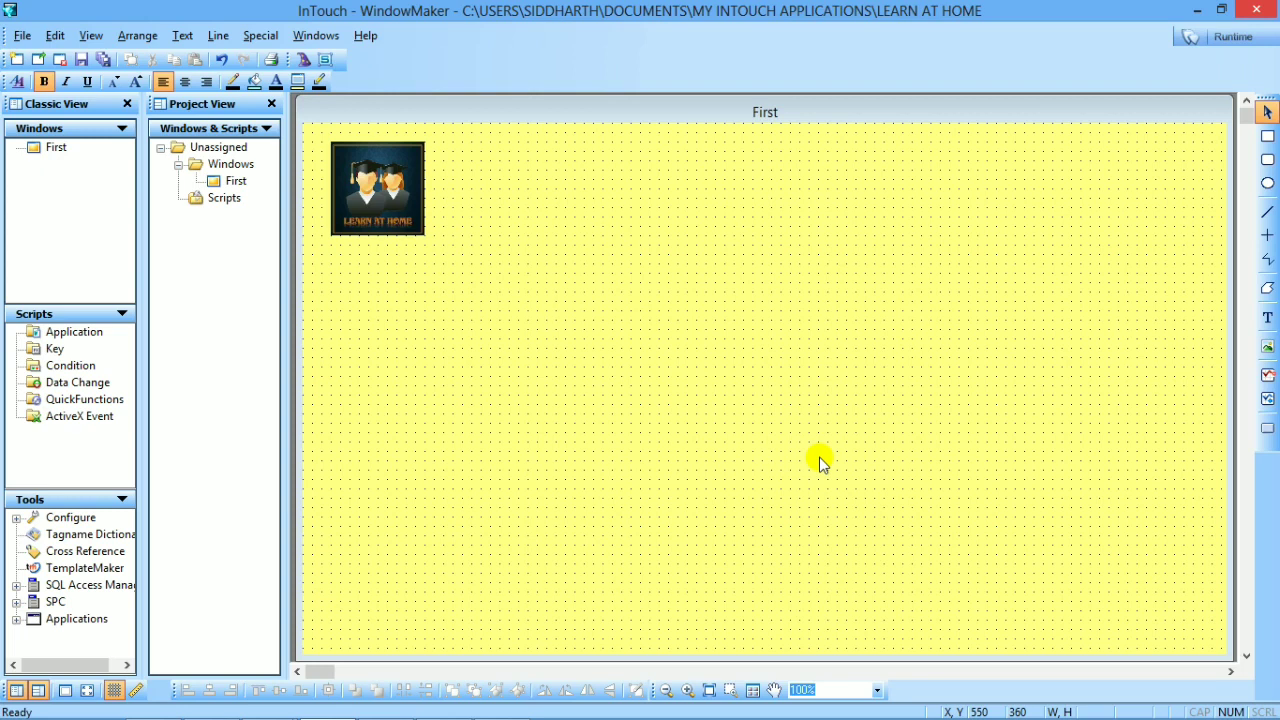
Step: Place a Vertical Slider wizard from the Sliders category just below the logo in the First window
click(303, 62)
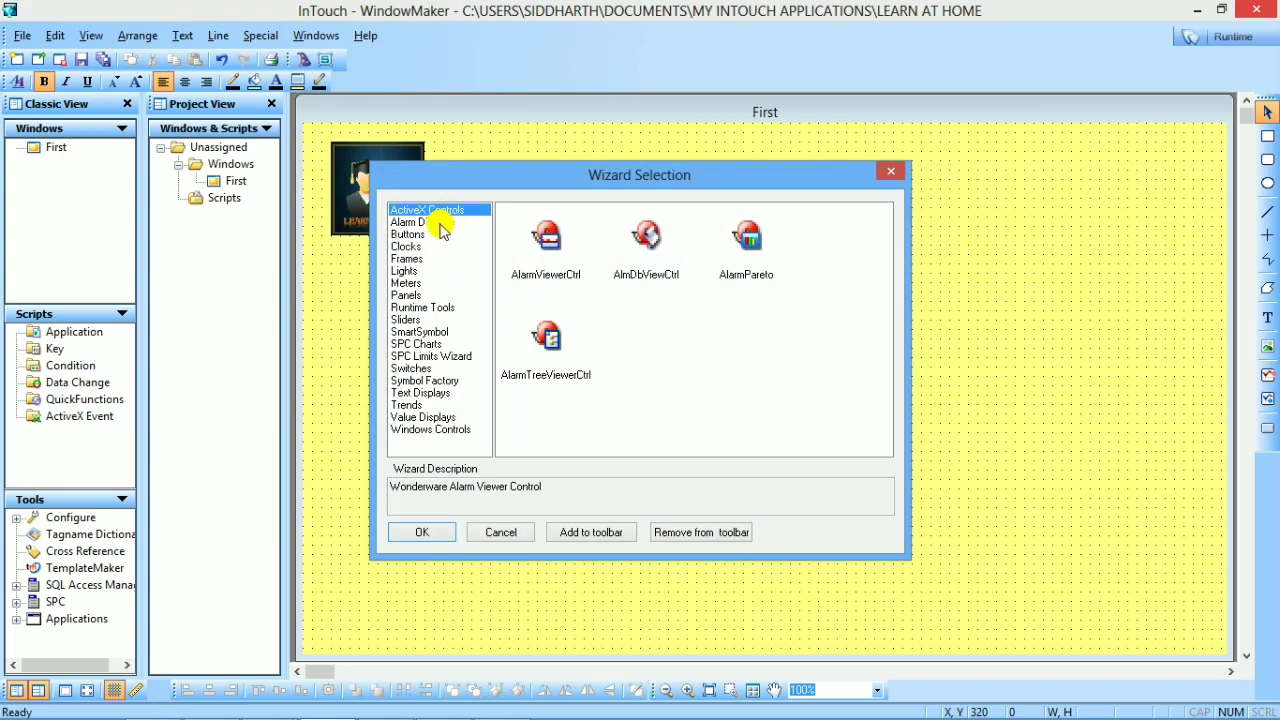
click(409, 320)
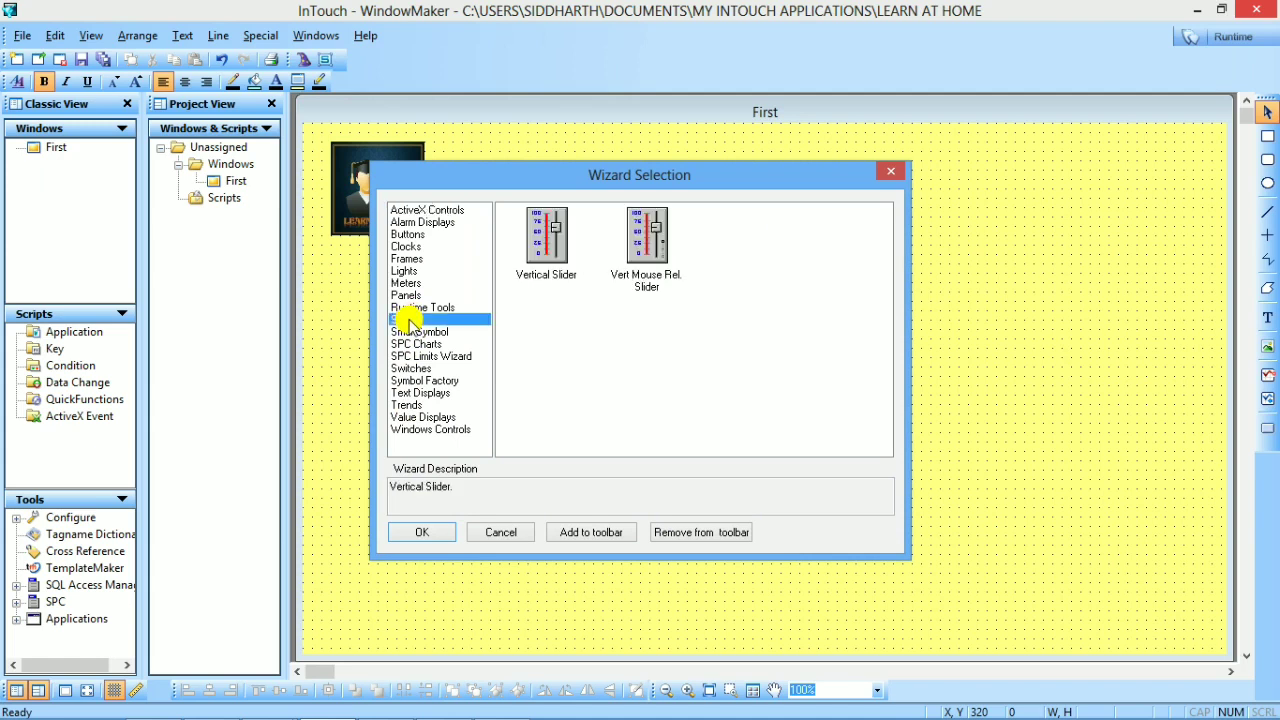
click(549, 246)
double_click(549, 246)
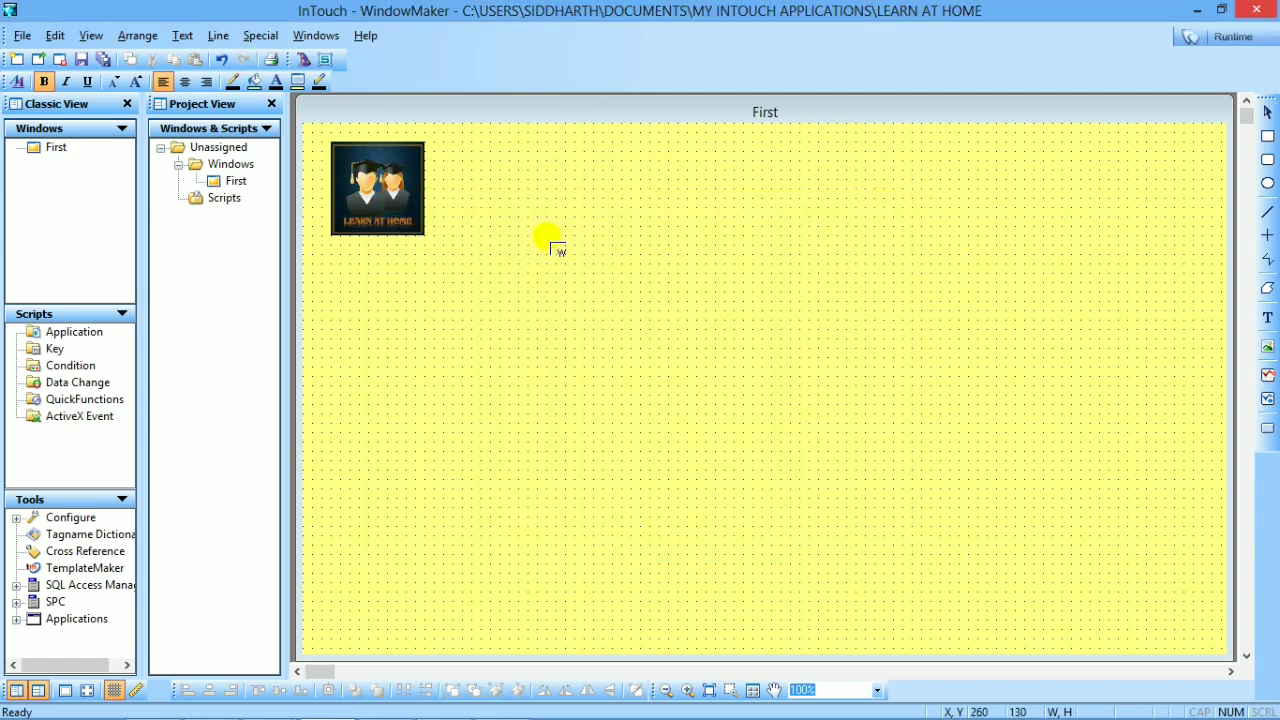
click(338, 264)
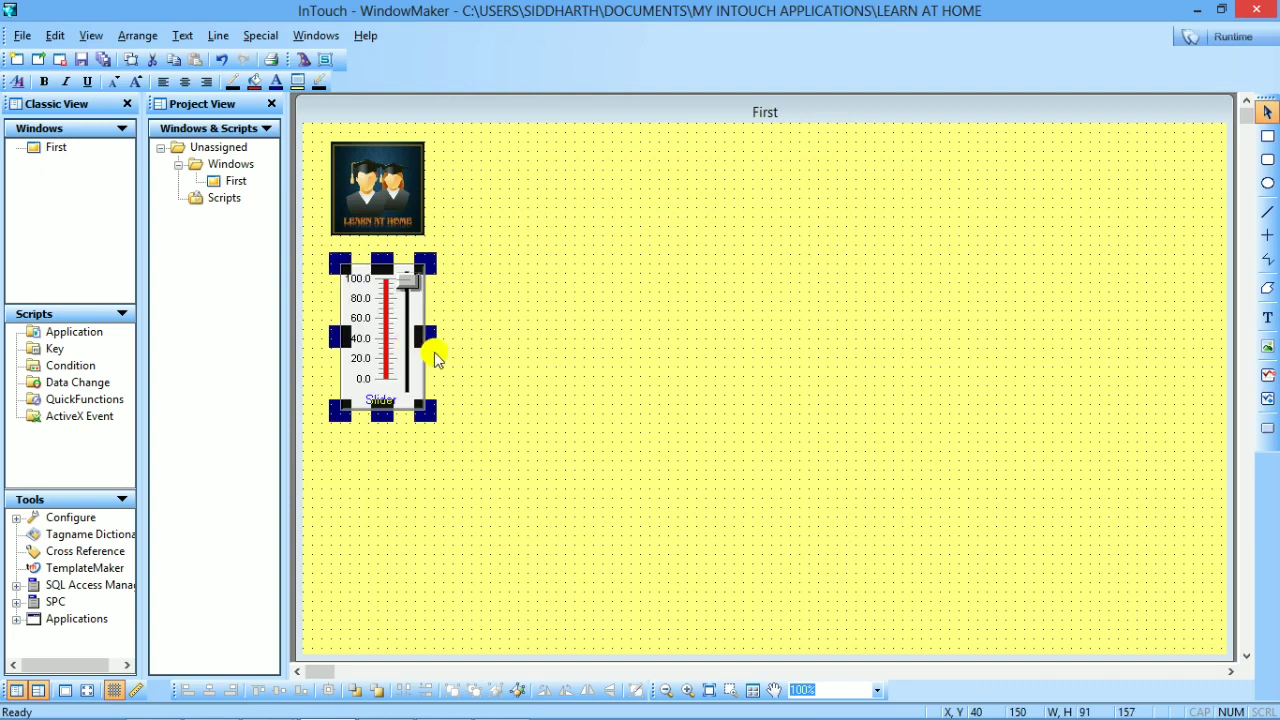
Step: Assign tagname c to the slider, with a maximum of 100, 5 major divisions and 3 minor divisions
double_click(370, 336)
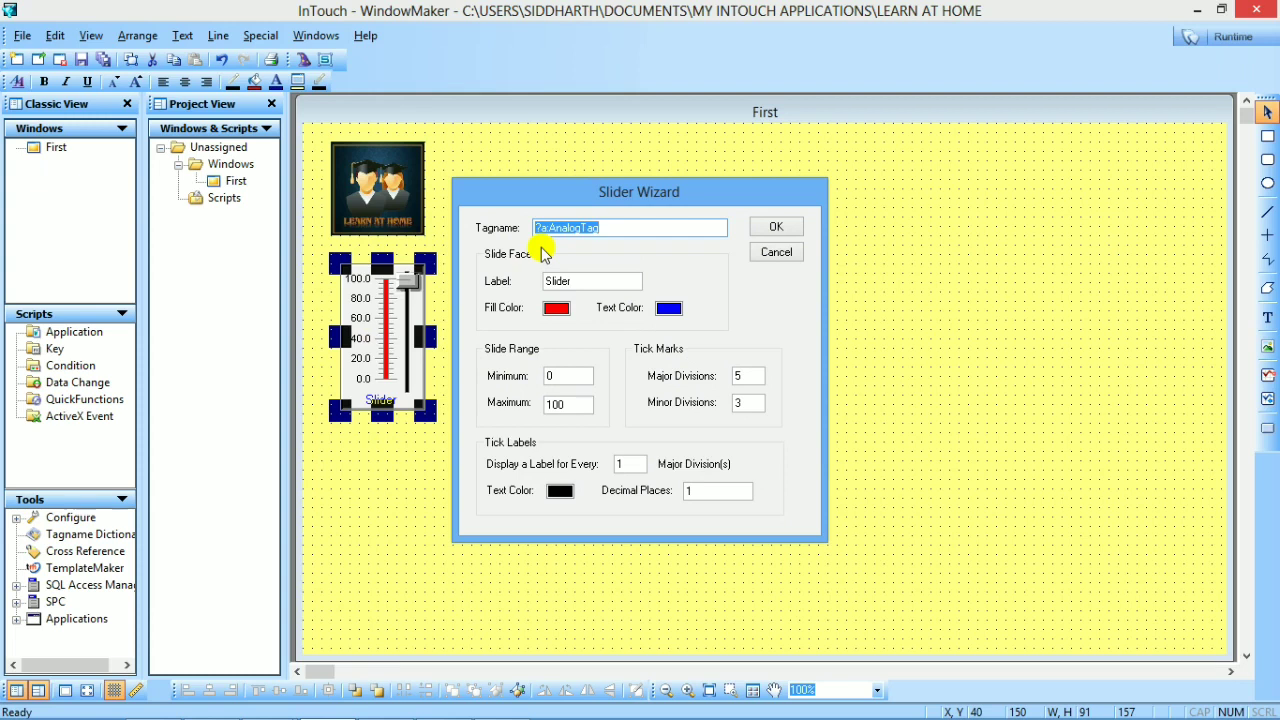
text(c)
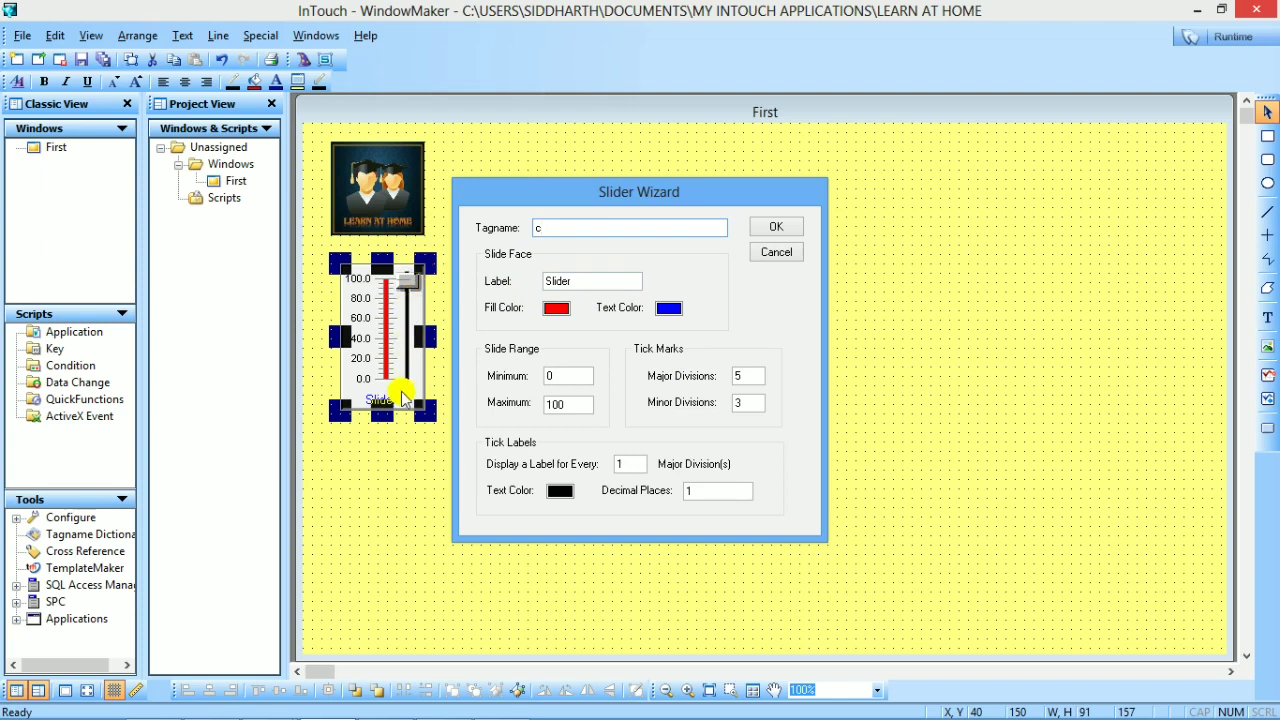
click(557, 308)
double_click(560, 404)
key(BackSpace)
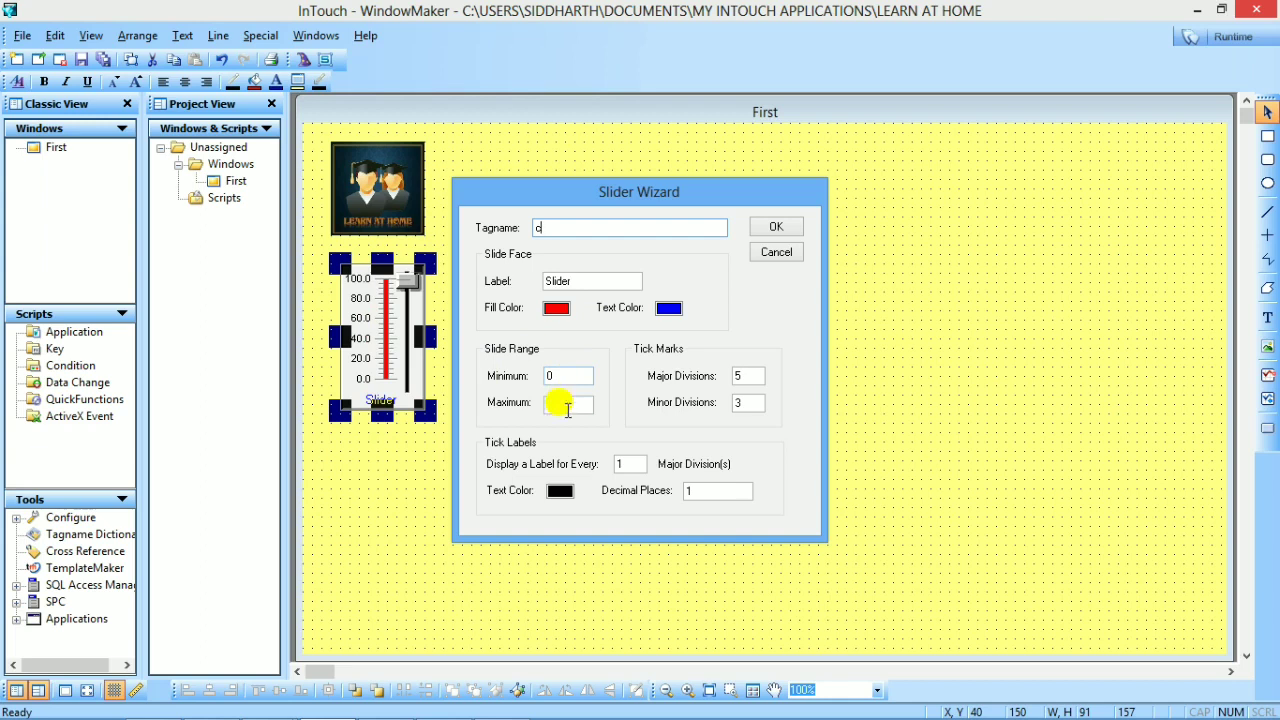
text(100)
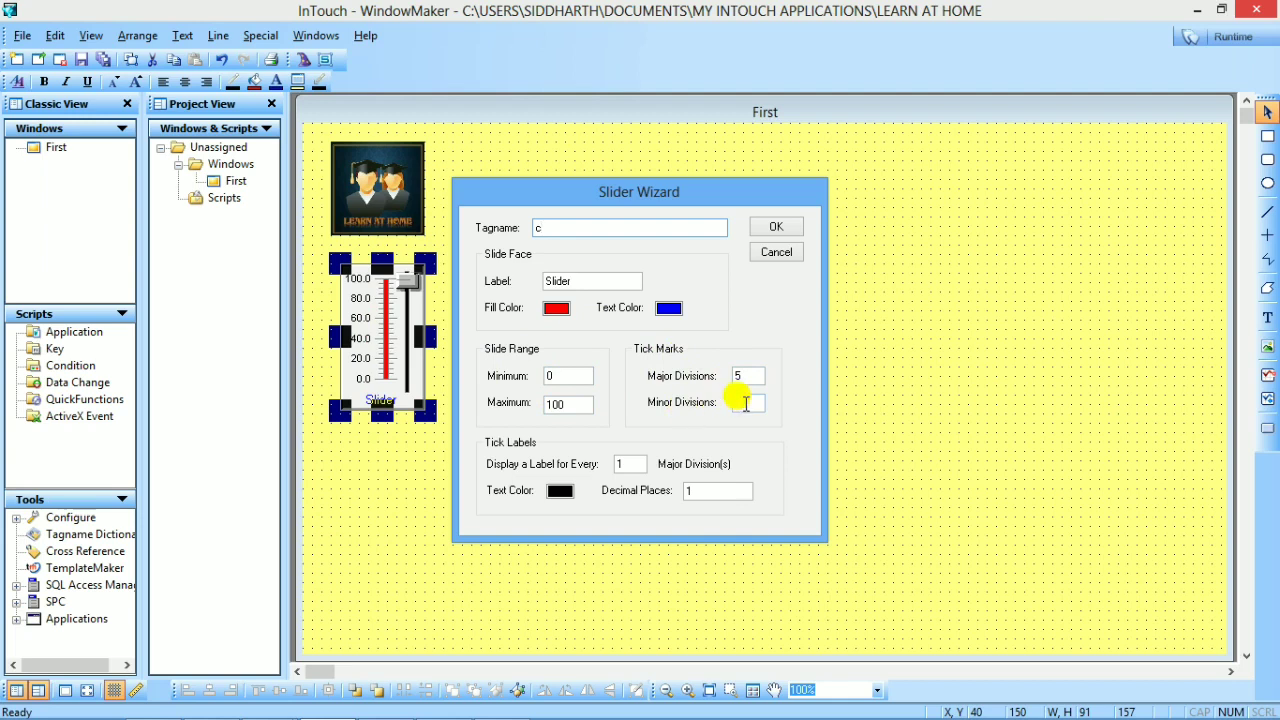
click(748, 403)
text(3)
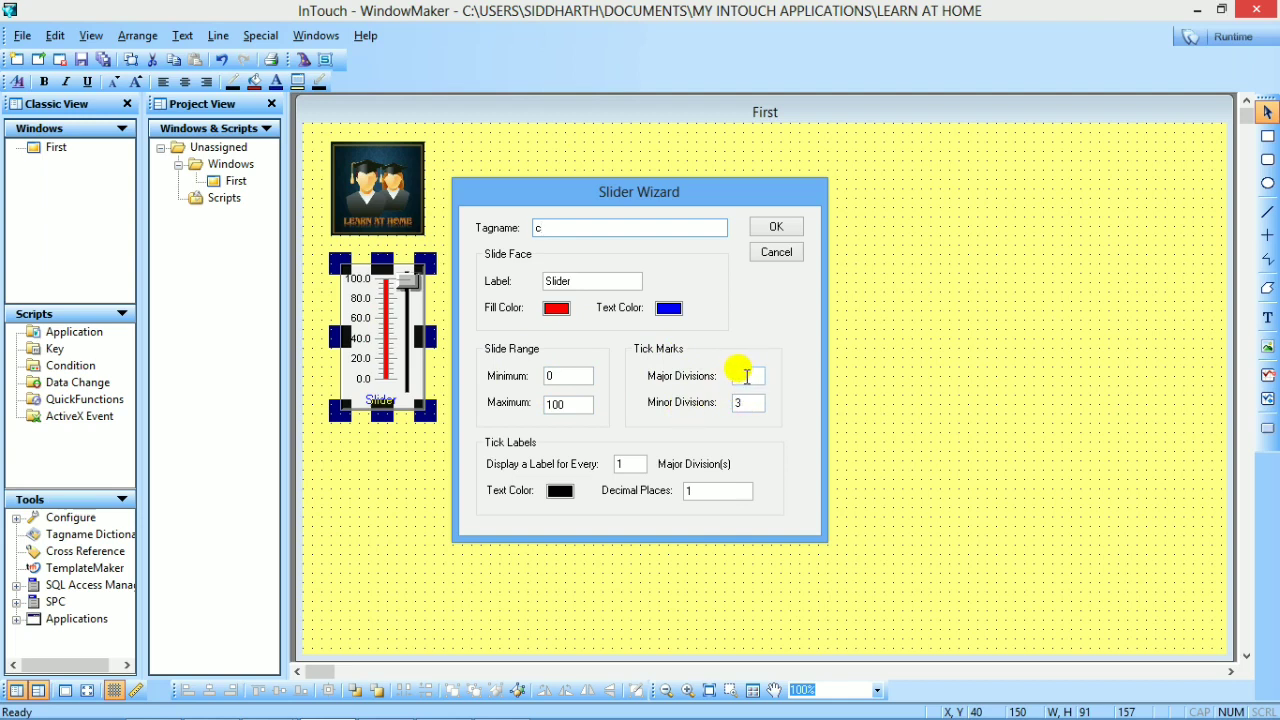
click(746, 376)
text(5)
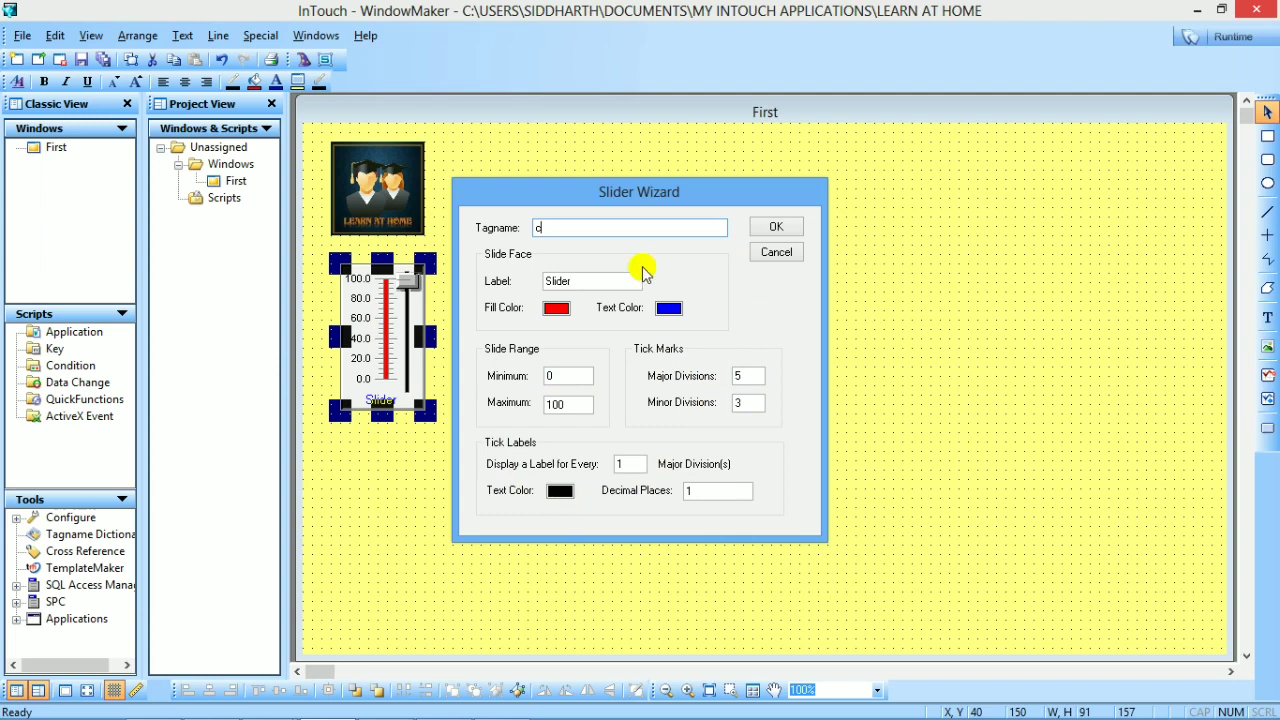
click(581, 230)
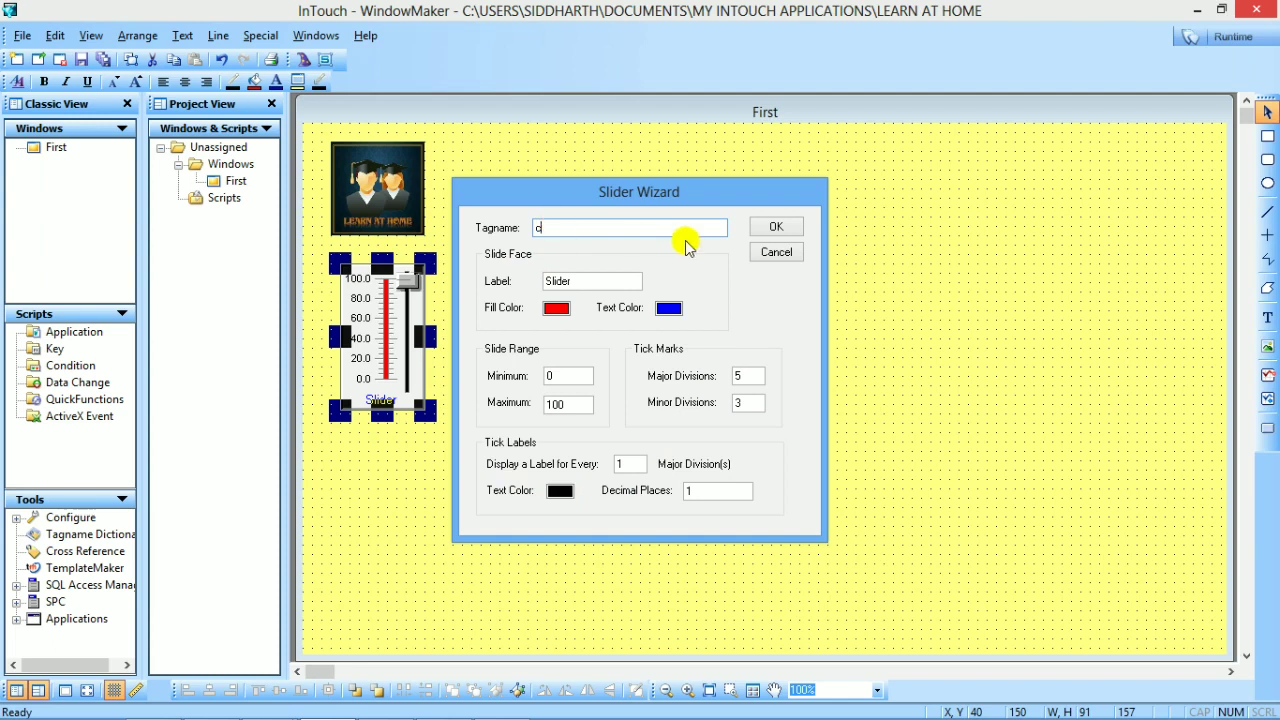
Step: Accept the slider settings and define c as a new tag of type Memory Real
click(786, 228)
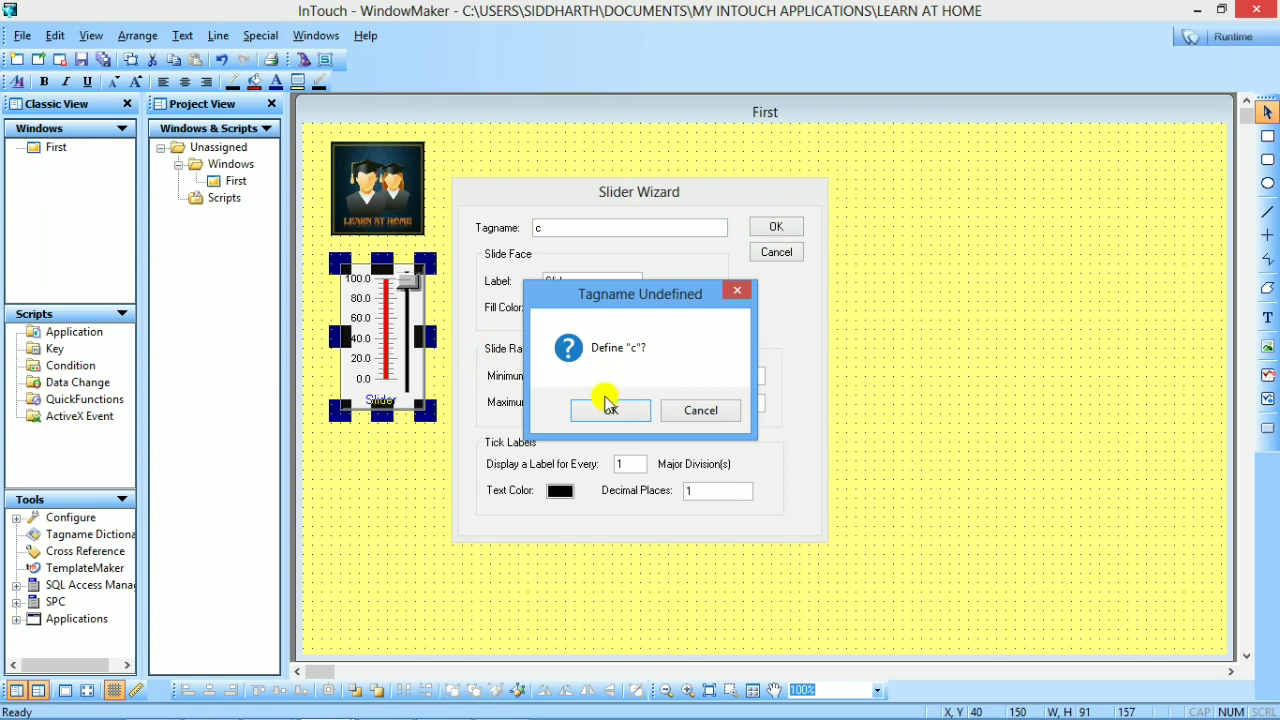
click(634, 410)
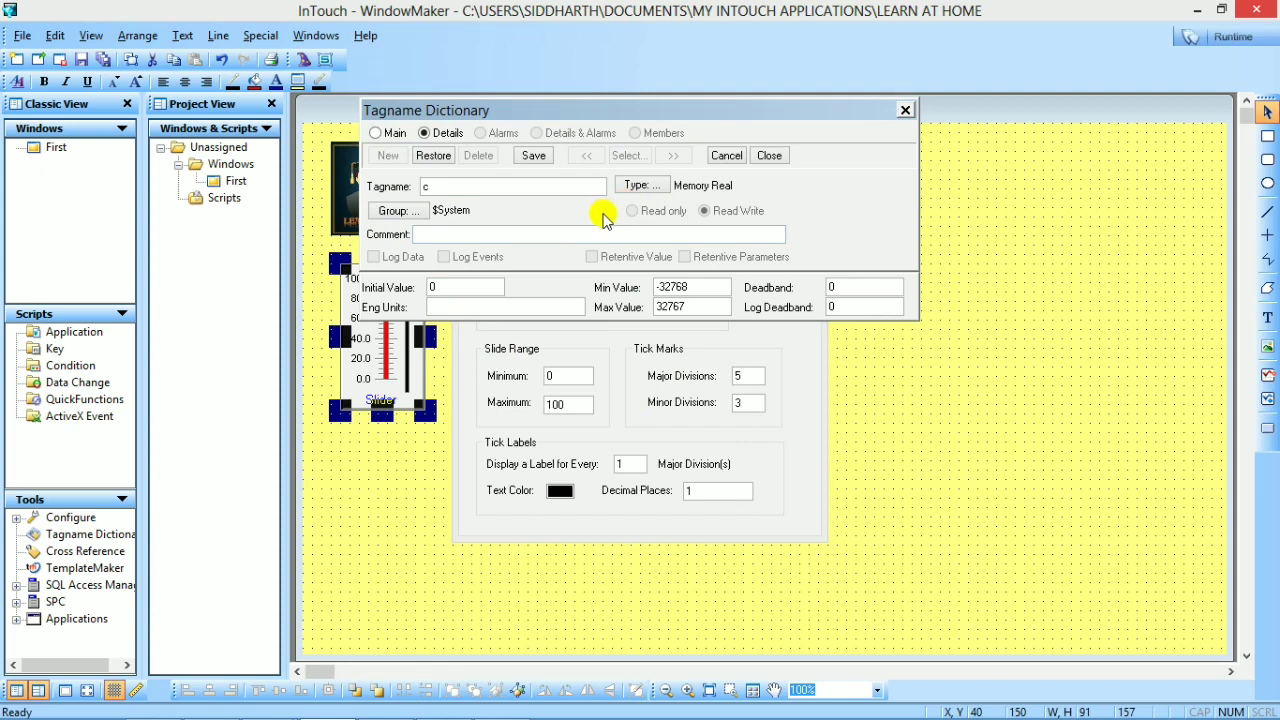
click(645, 190)
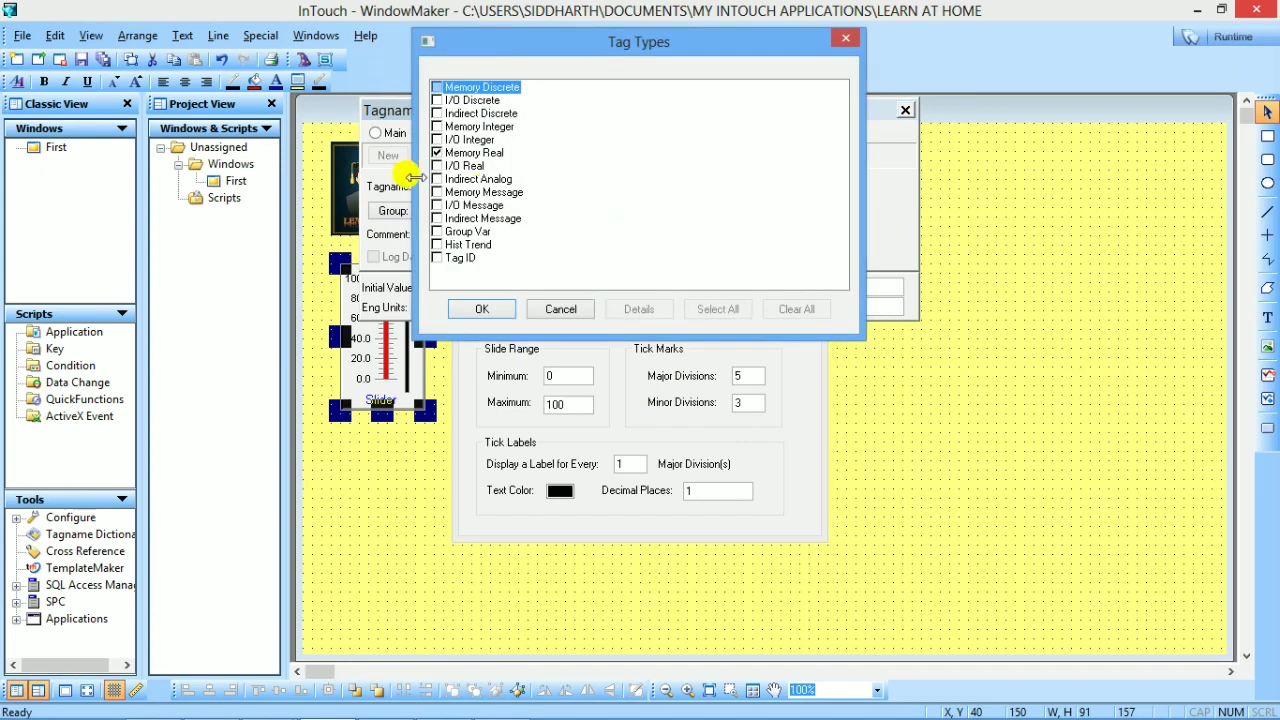
click(482, 310)
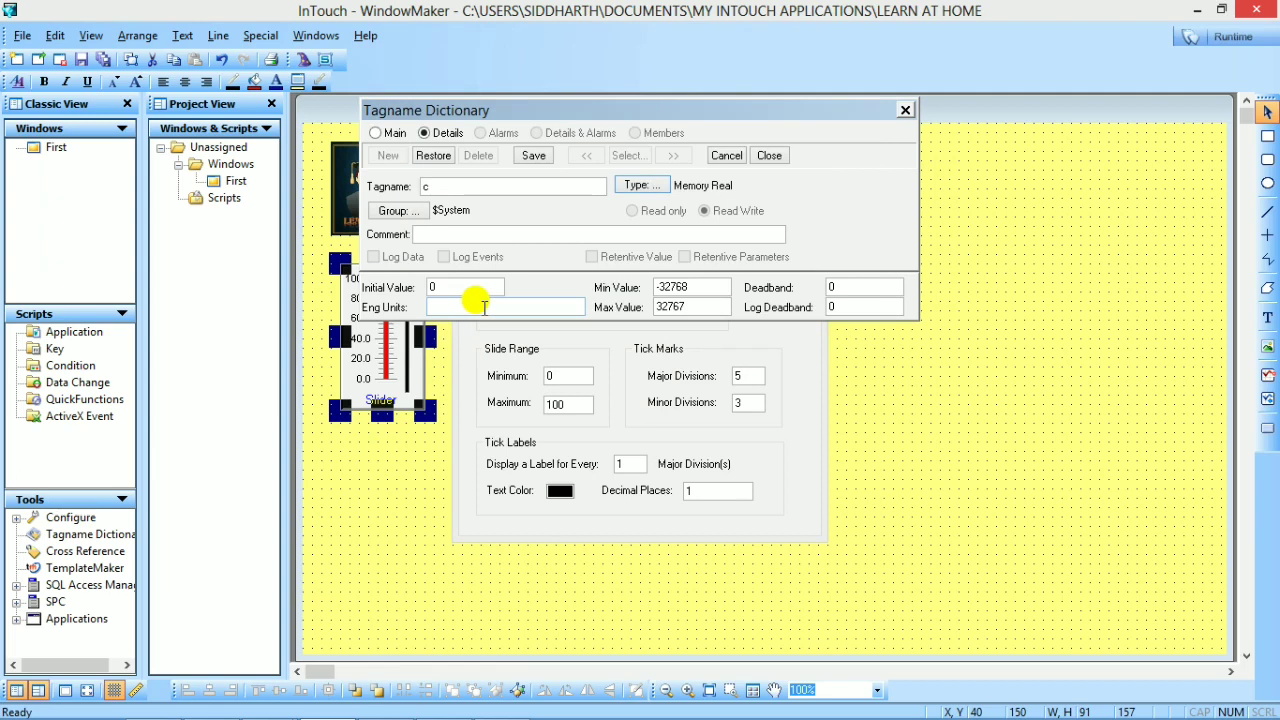
Step: Add the comment "memory real tag" to tag c, save the tag and finish the slider configuration
click(450, 234)
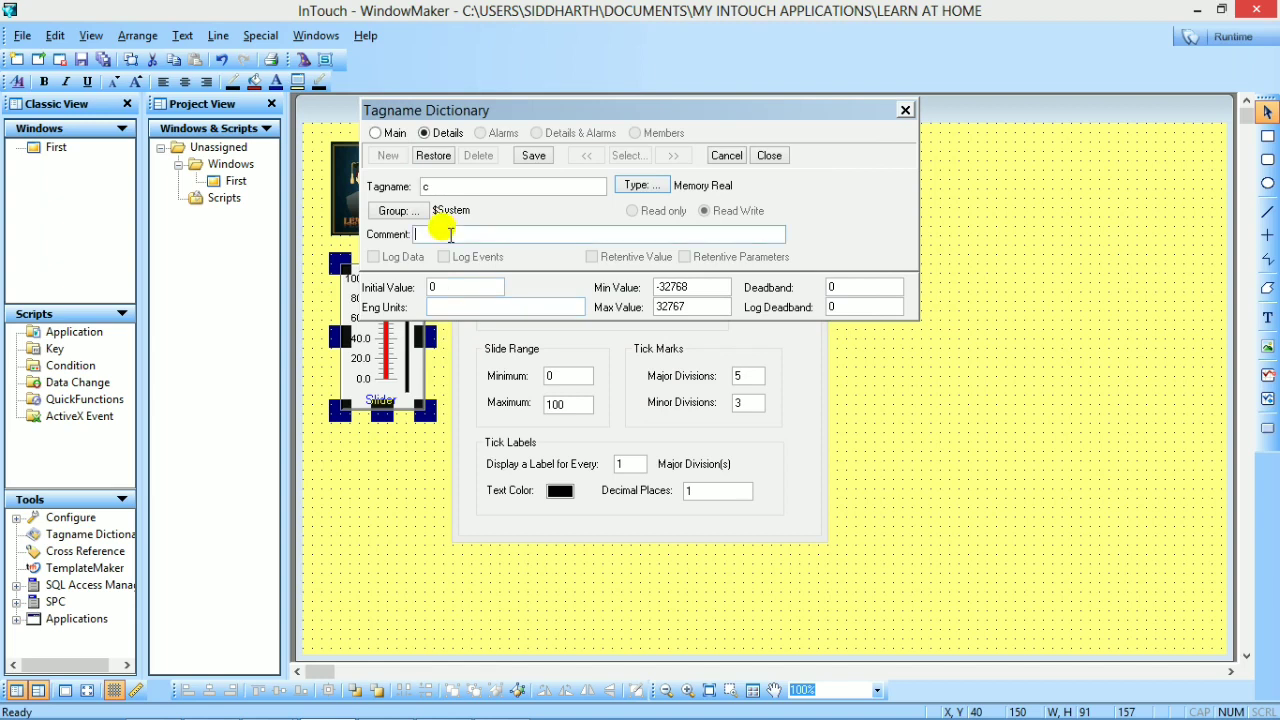
text(mem)
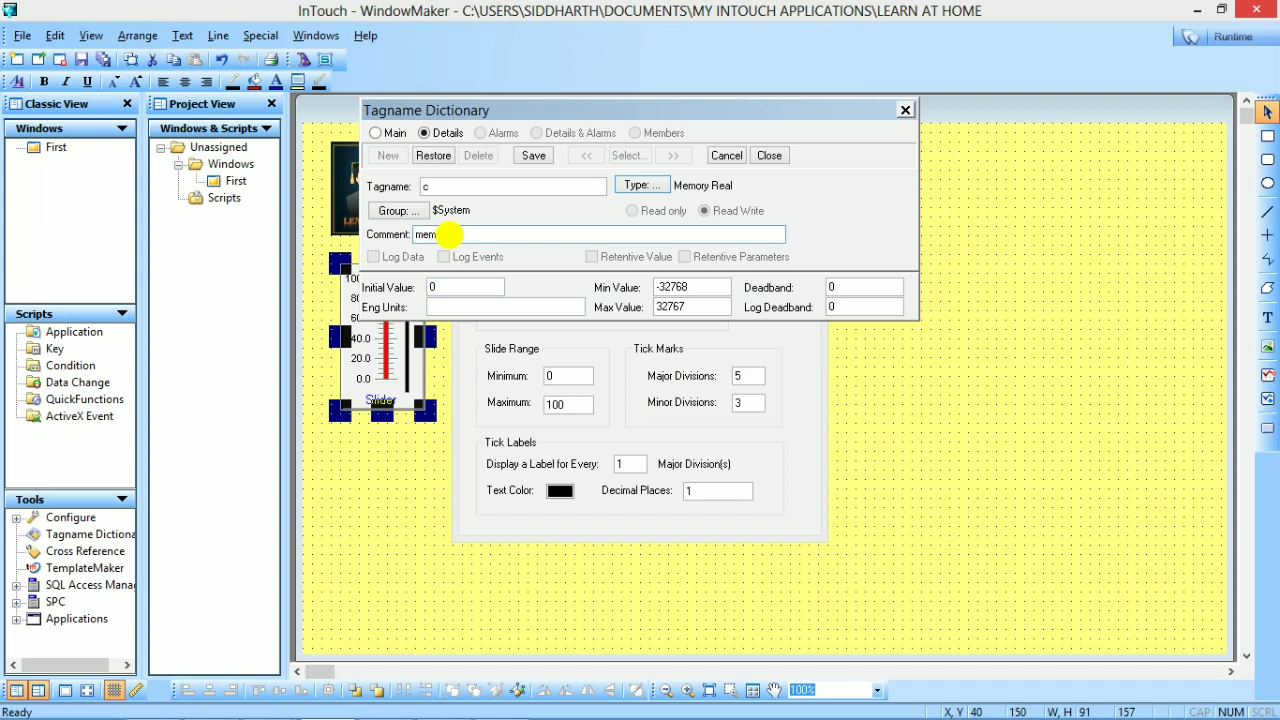
text(ory real tag)
click(668, 290)
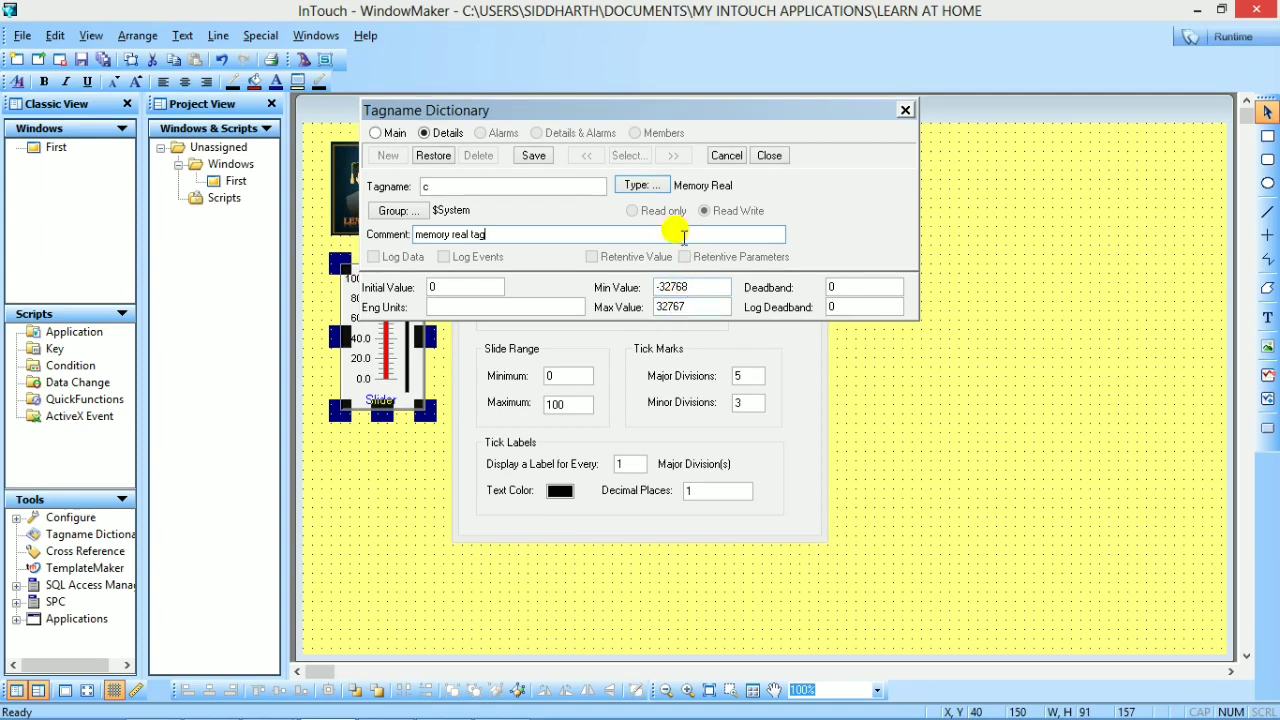
click(532, 160)
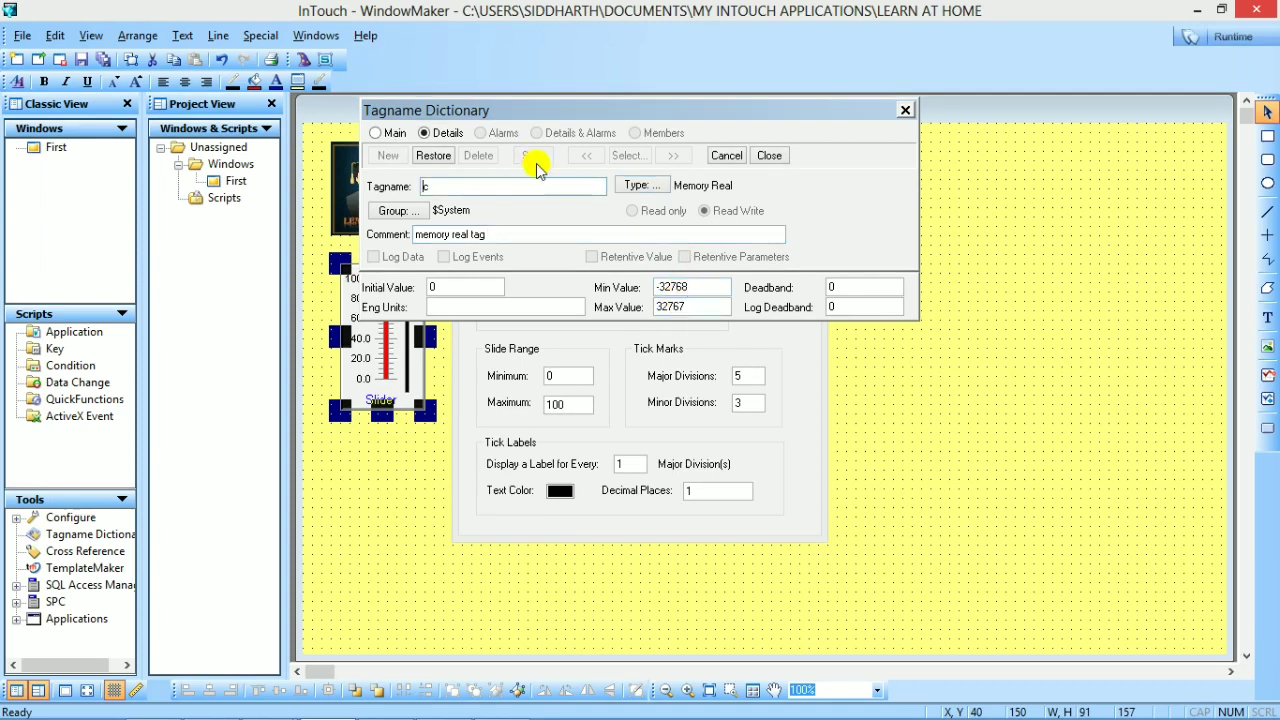
click(906, 111)
click(774, 228)
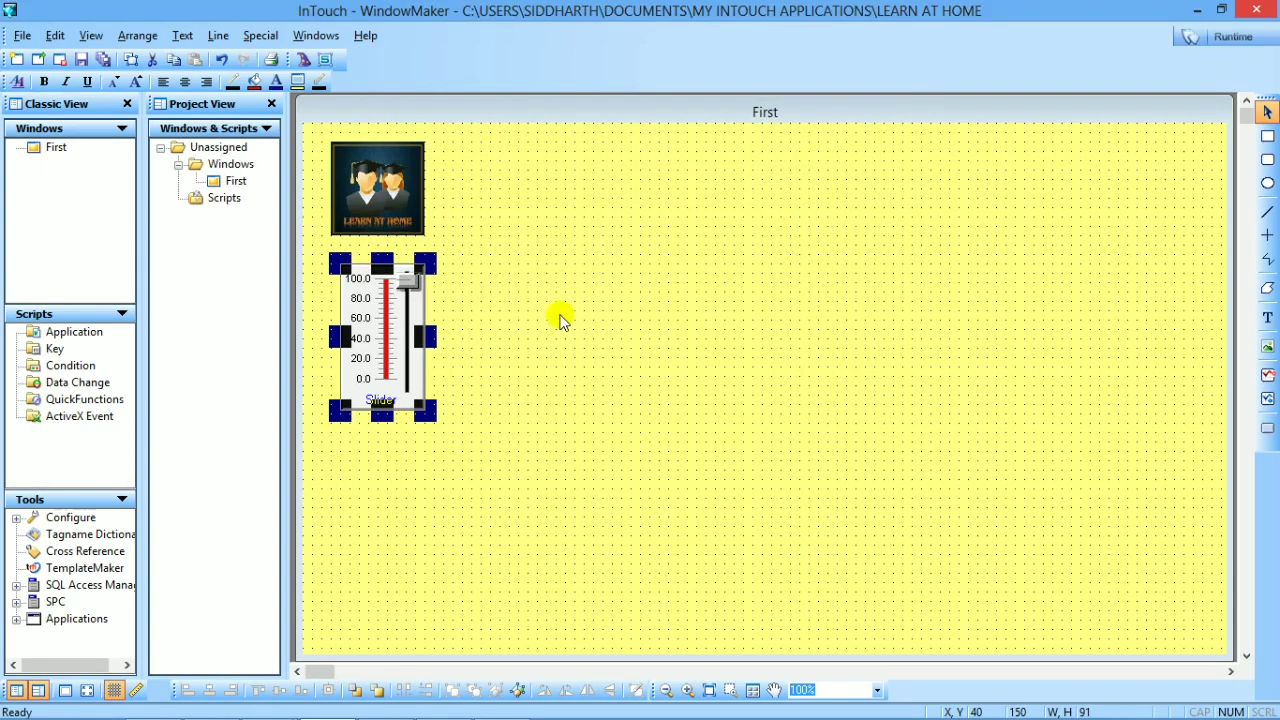
click(531, 400)
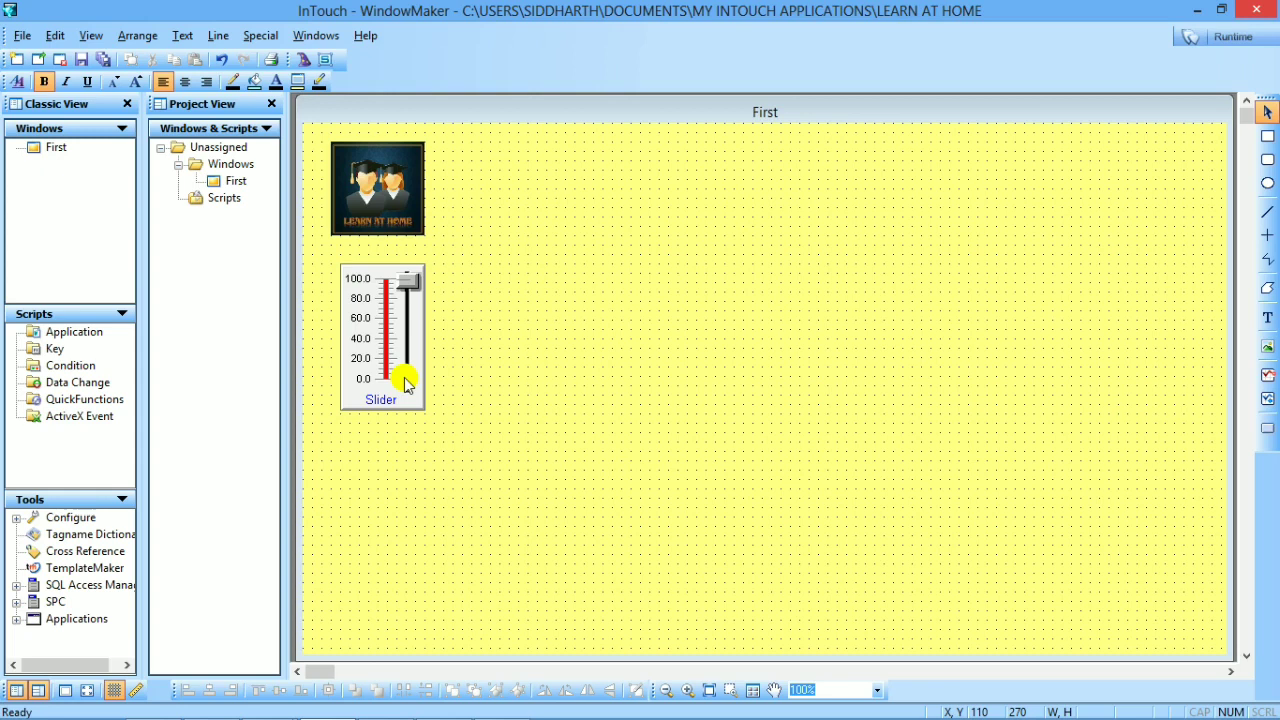
Step: Place an LED Meter wizard from the Meters category to the right of the logo
click(305, 60)
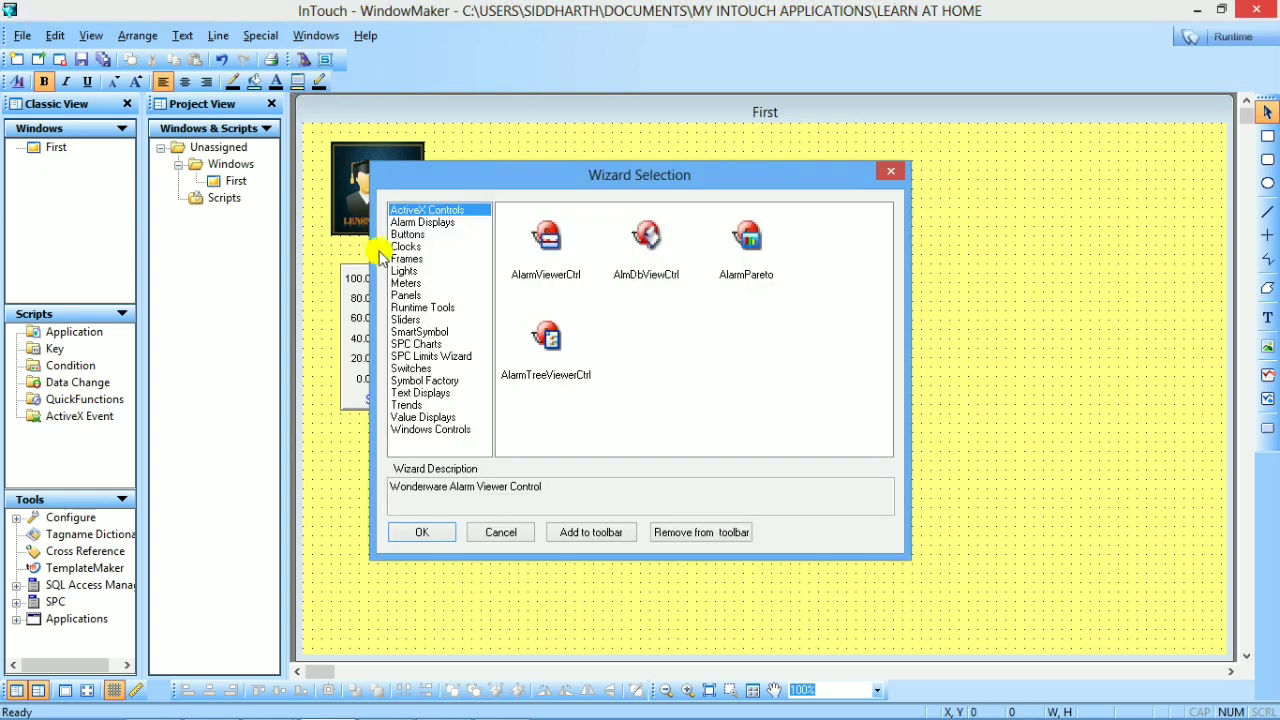
click(405, 283)
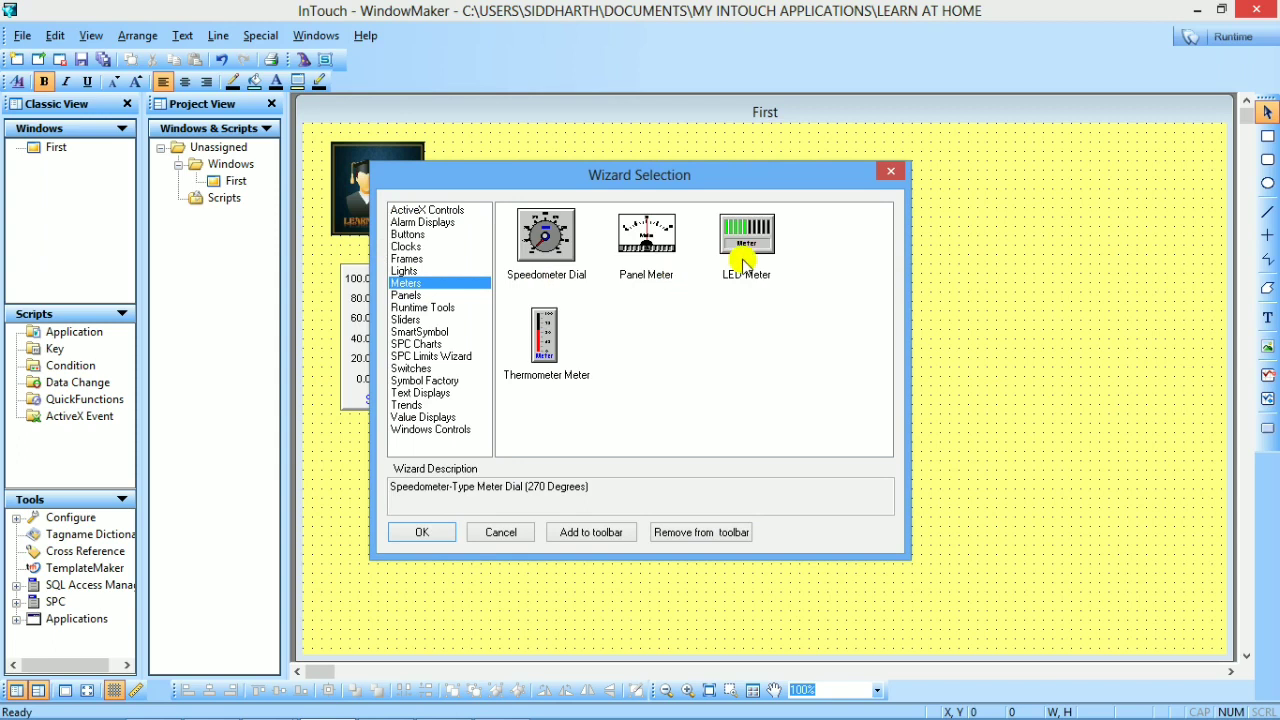
click(742, 246)
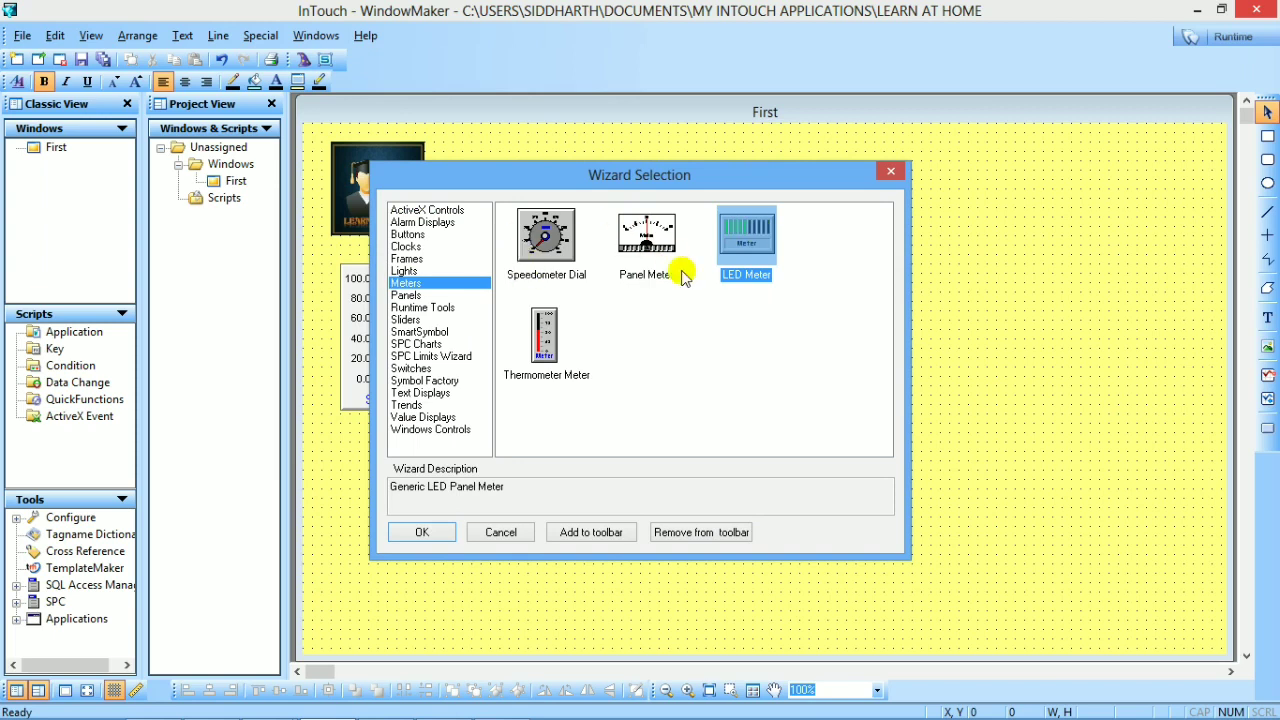
double_click(745, 238)
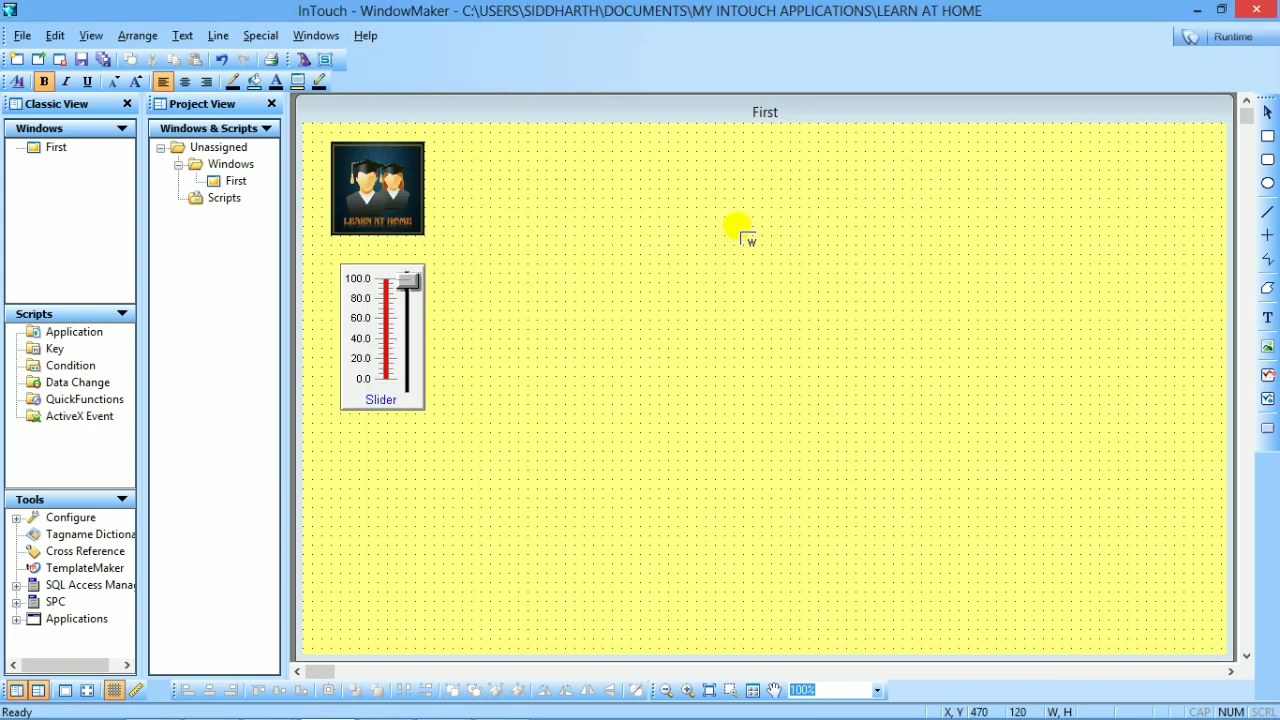
click(500, 156)
Step: Set the LED meter's expression to c and accept its configuration
double_click(542, 200)
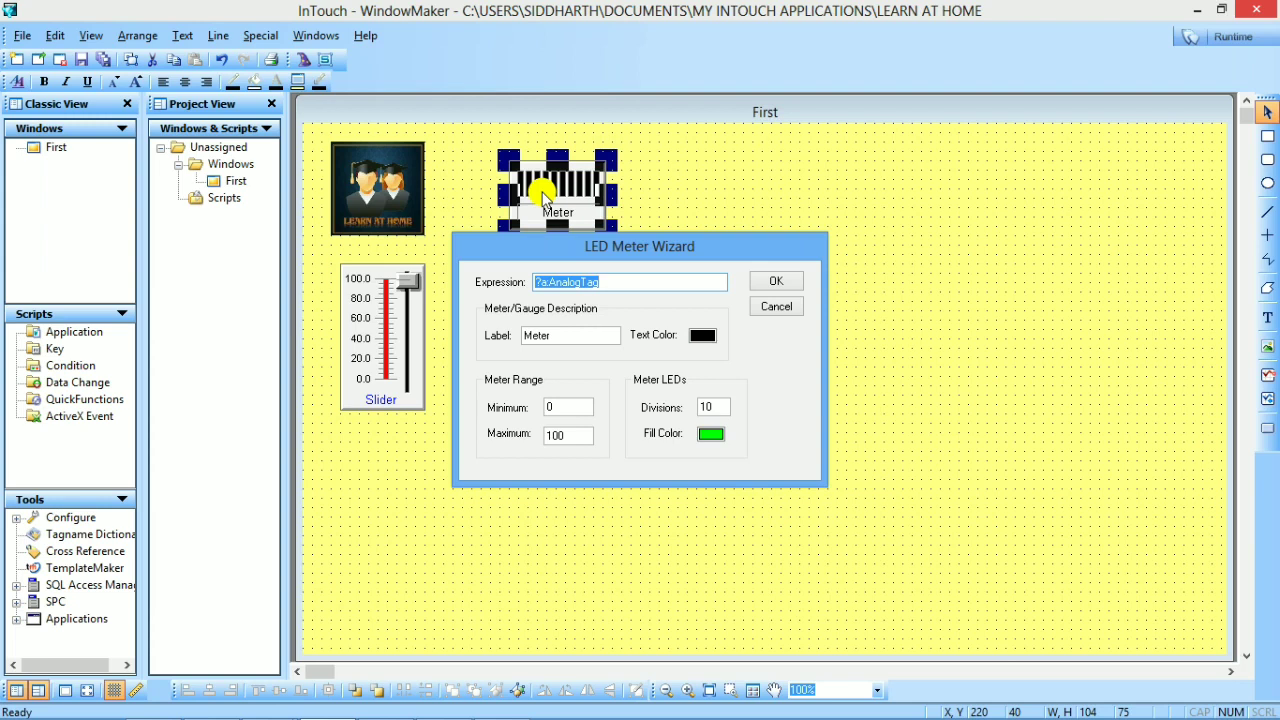
text(c)
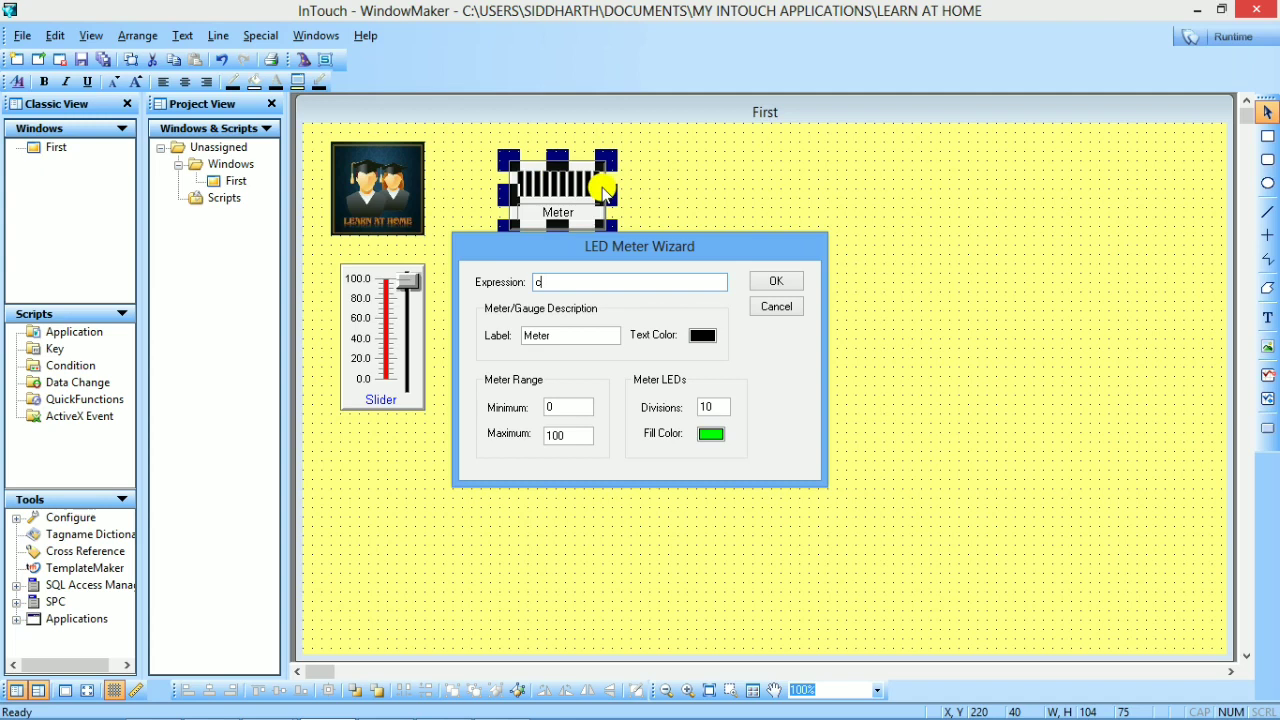
click(770, 282)
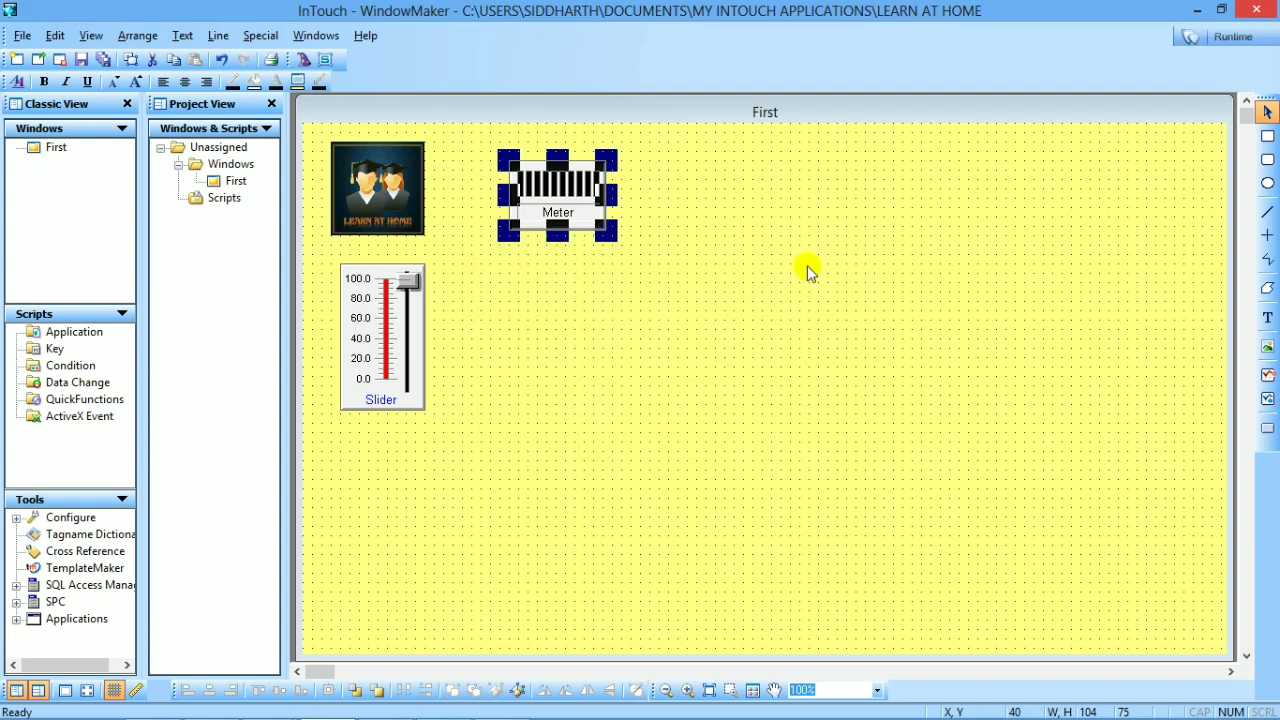
click(834, 275)
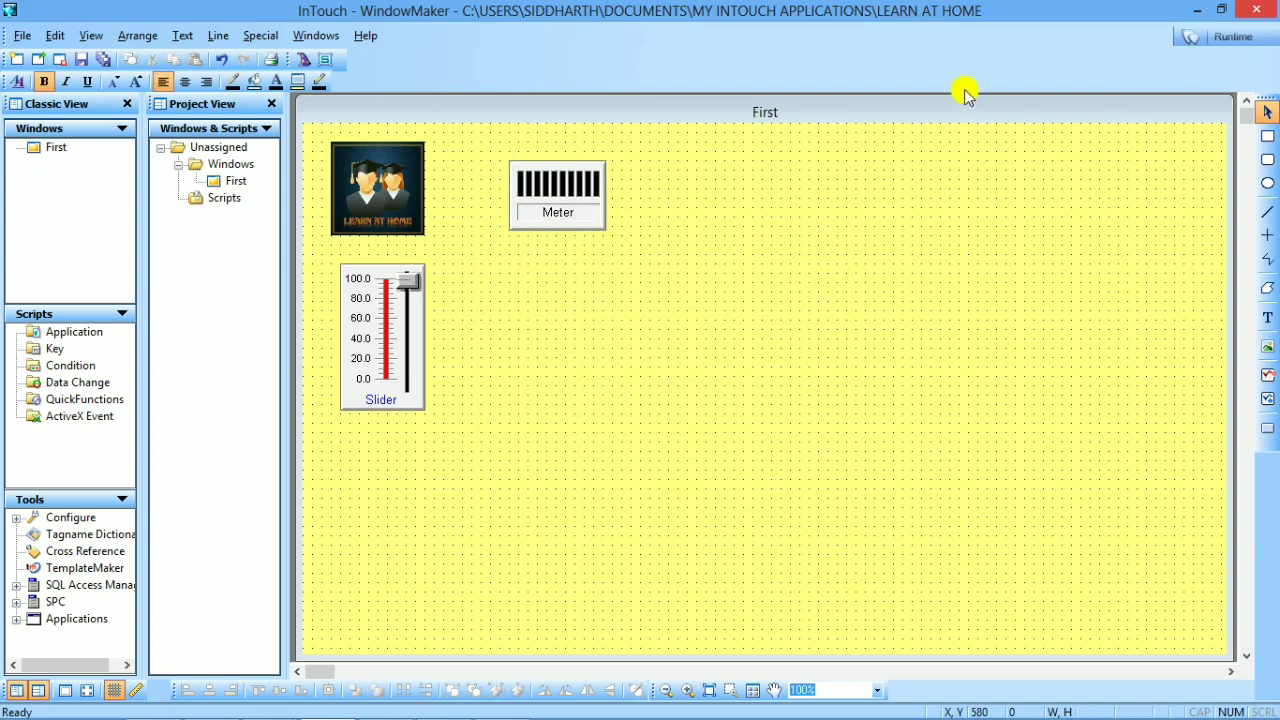
Step: Switch the application to runtime in WindowViewer and raise the slider to 100.0 to test the meter
click(1222, 37)
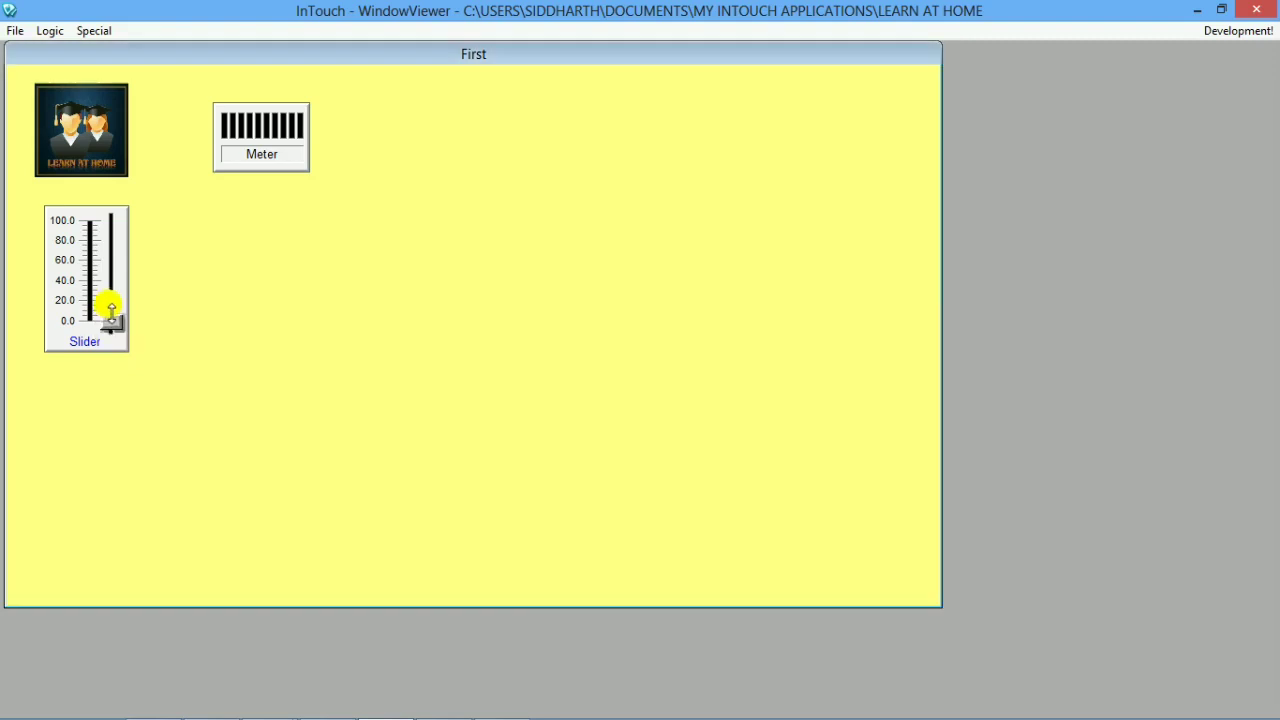
drag(111, 308, 130, 210)
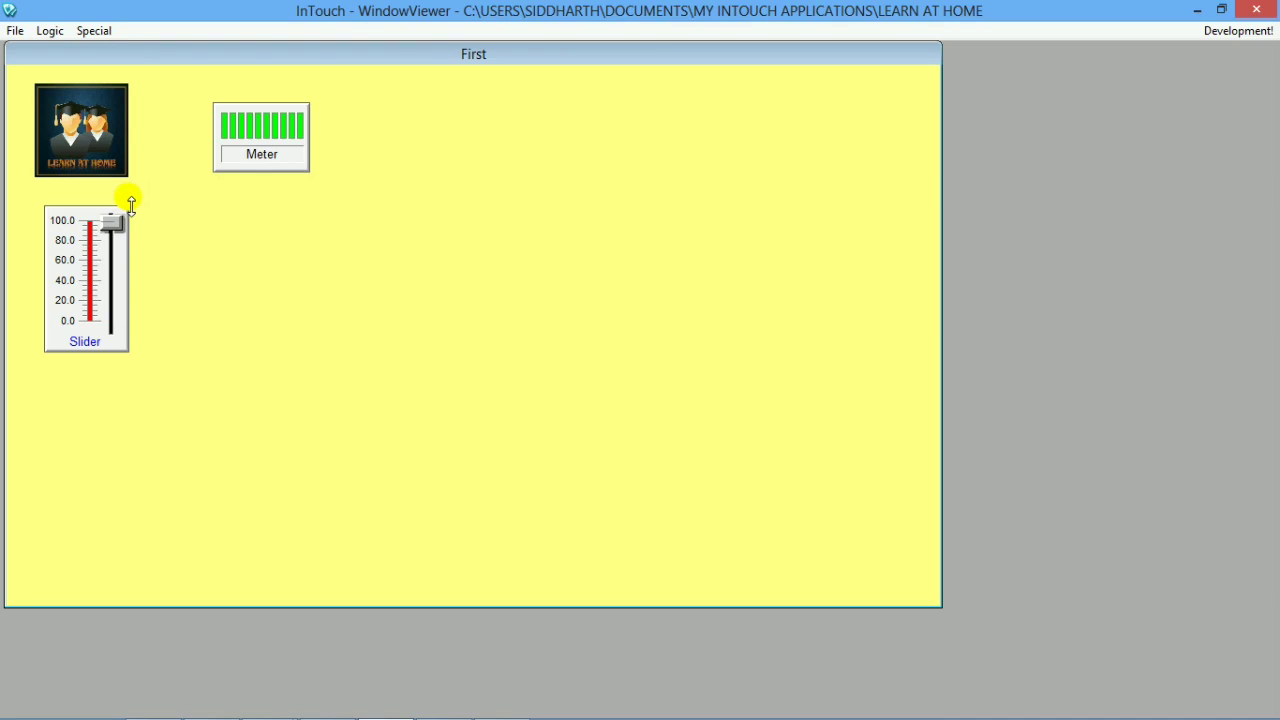
mouse_move(131, 206)
mouse_down()
mouse_move(134, 322)
mouse_move(140, 206)
mouse_up()
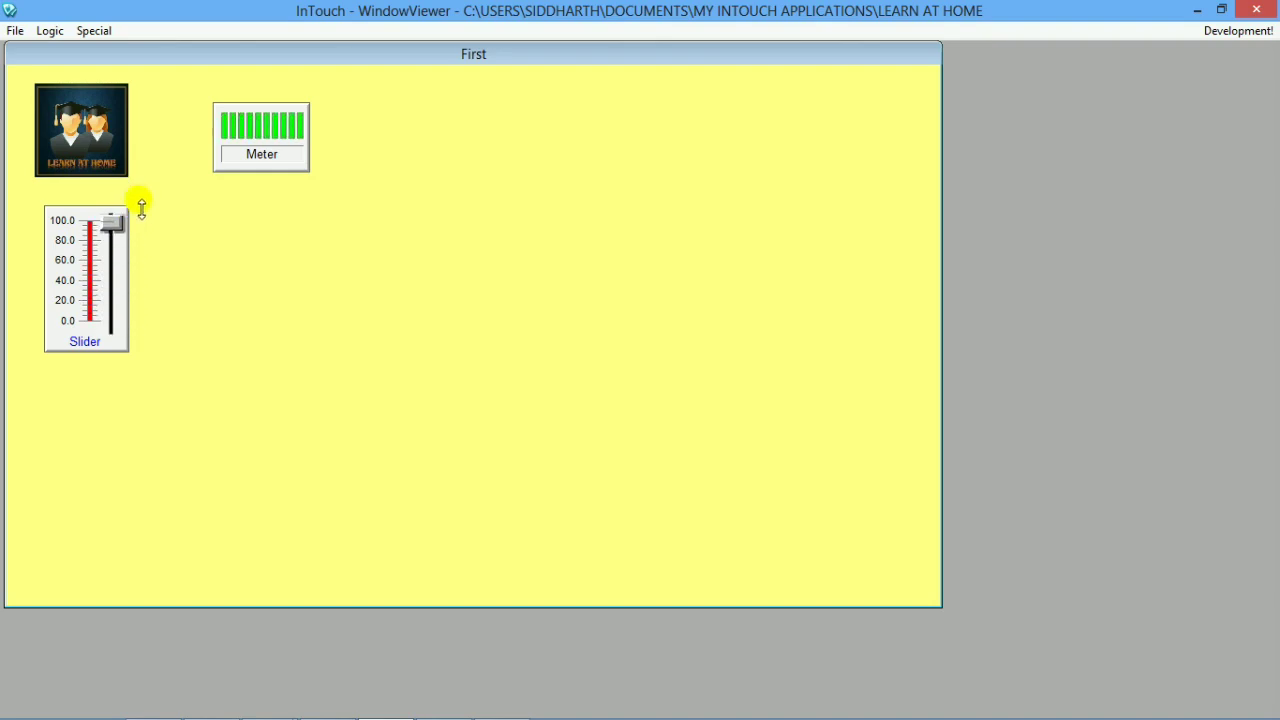